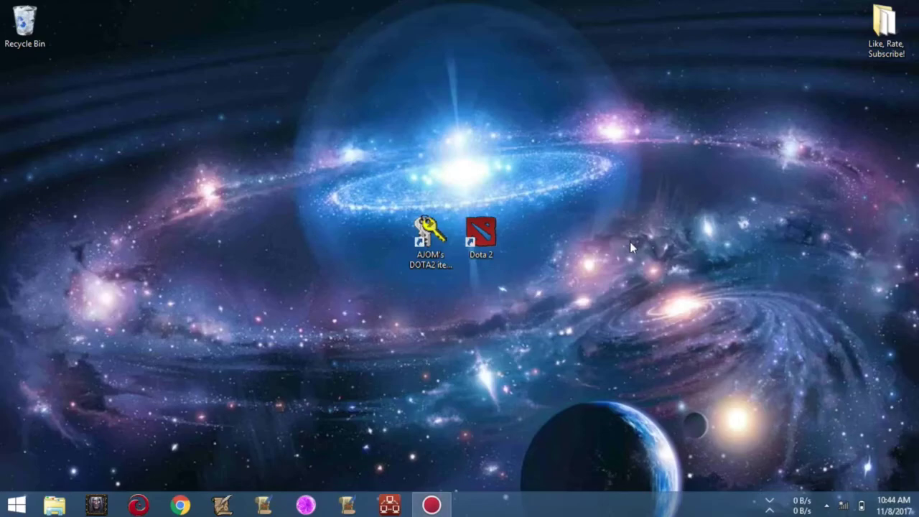
- Launch AJOM's DOTA2 injector from its desktop shortcut and approve the User Account Control prompt
{"action": "double_click", "coordinate": [426, 241]}
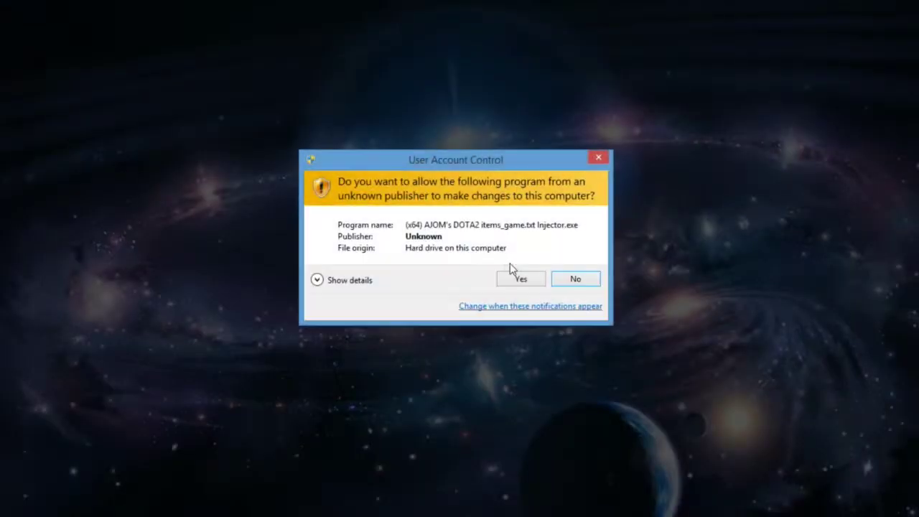
{"action": "left_click", "coordinate": [520, 279]}
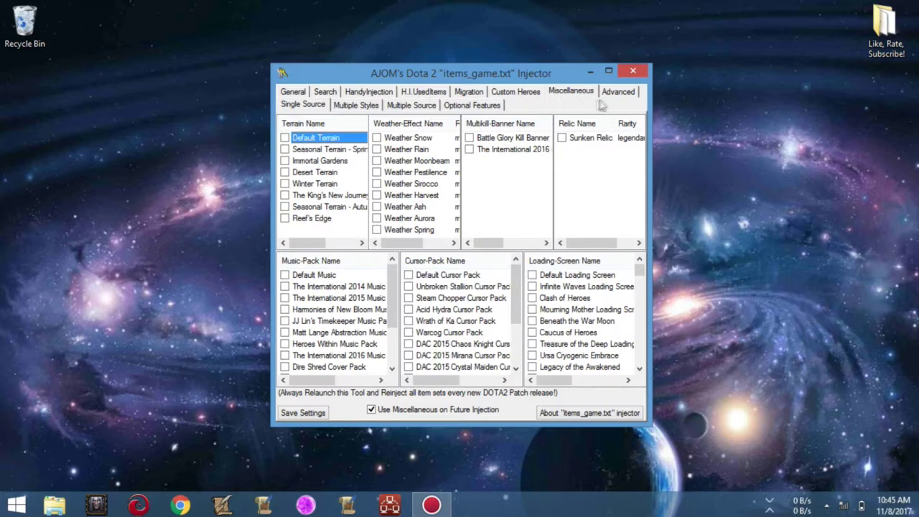
- Show the empty H.I.UsedItems list under the Advanced page
{"action": "left_click", "coordinate": [619, 92]}
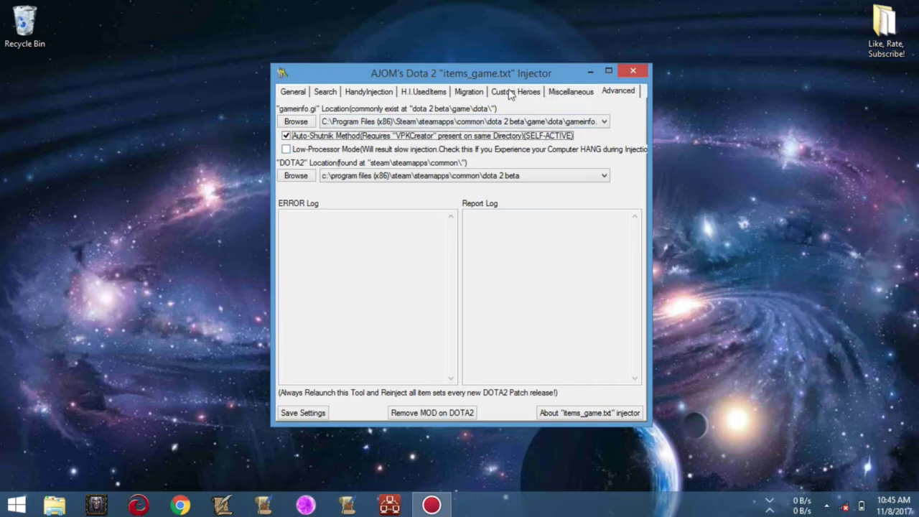
{"action": "left_click", "coordinate": [419, 92]}
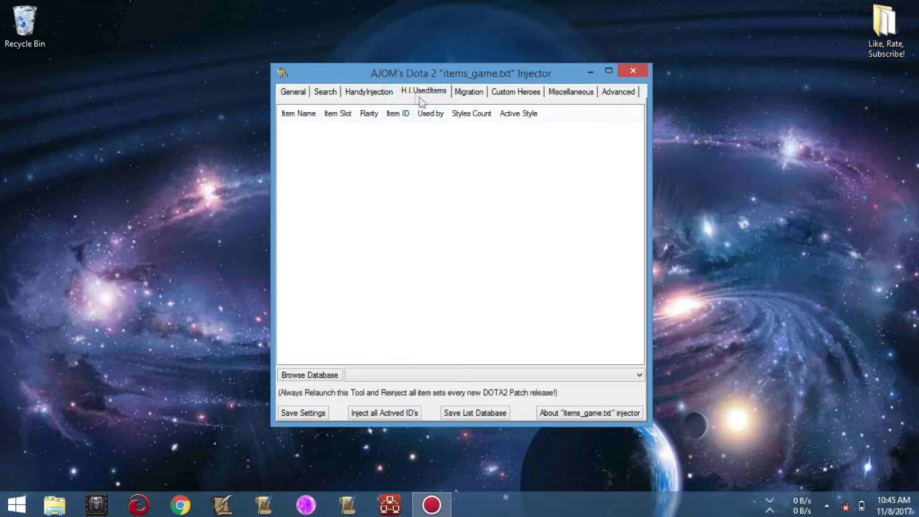
- Open 'ULTIMATE HERO SETS Ti7 5th.aldrin_dota2hidb' from the Dota2 MOD Injector folder as the database
{"action": "left_click", "coordinate": [304, 376]}
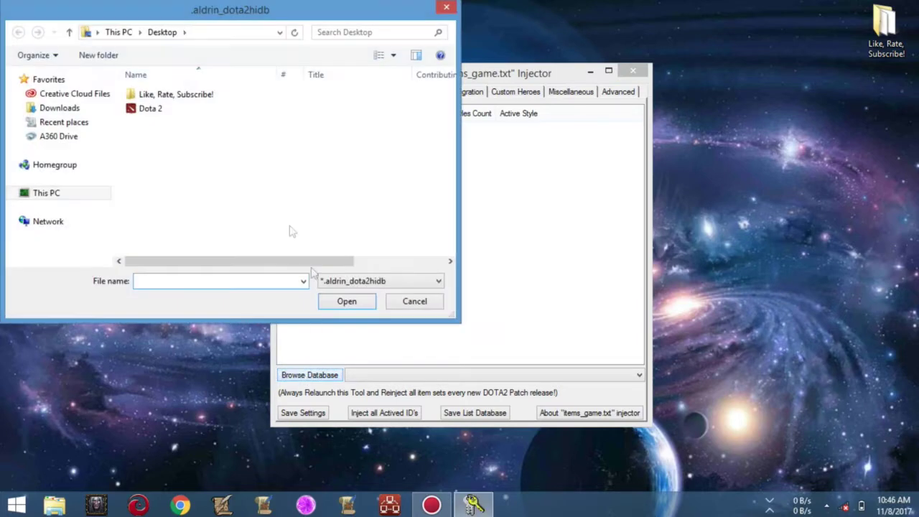
{"action": "left_click", "coordinate": [280, 33]}
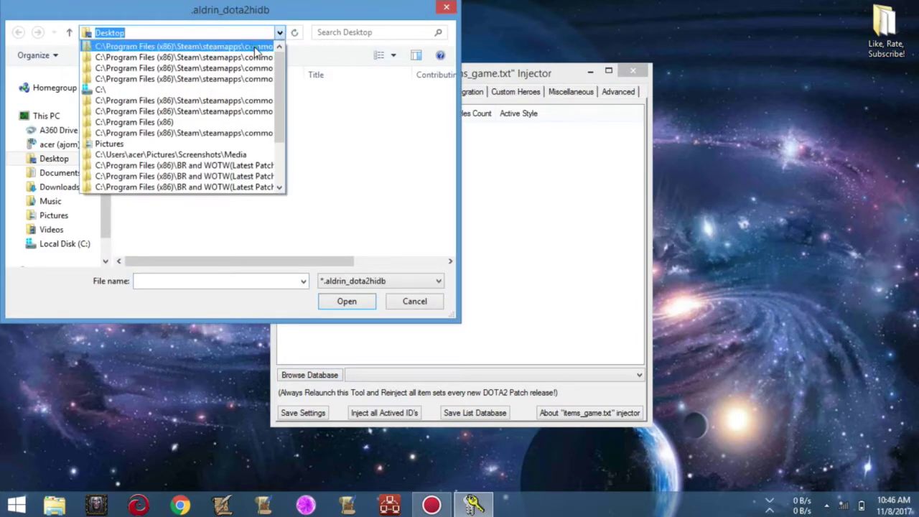
{"action": "left_click", "coordinate": [255, 48]}
{"action": "left_click", "coordinate": [305, 208]}
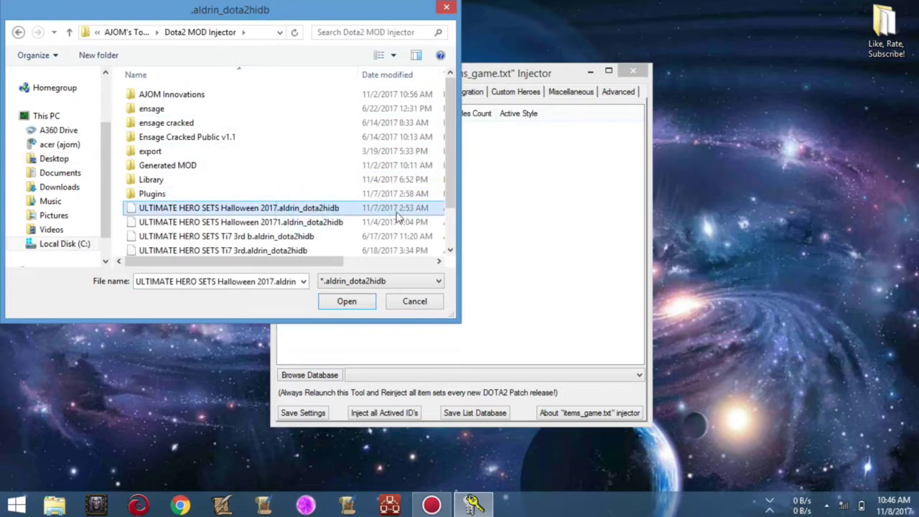
{"action": "scroll", "coordinate": [397, 217], "scroll_direction": "down", "scroll_amount": 1}
{"action": "left_click", "coordinate": [320, 239]}
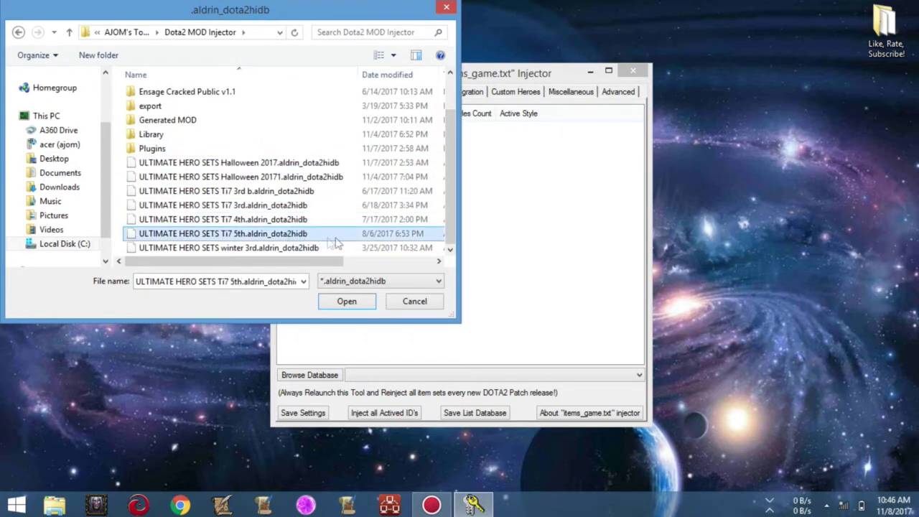
{"action": "left_click", "coordinate": [337, 193]}
{"action": "left_click", "coordinate": [322, 240]}
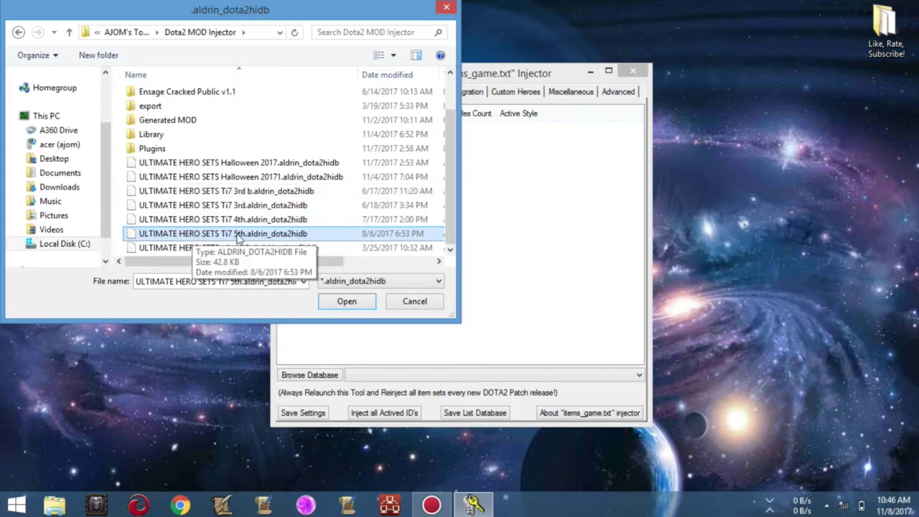
{"action": "double_click", "coordinate": [332, 239]}
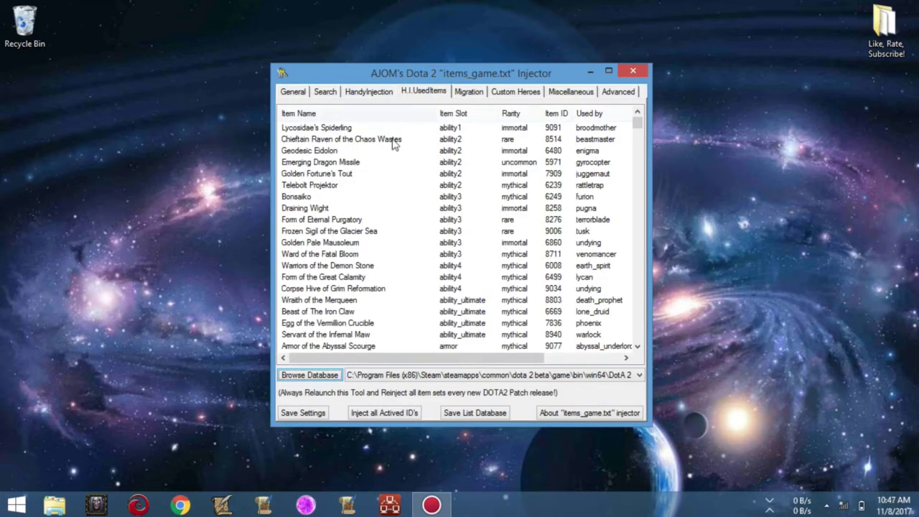
- Switch to the HandyInjection page, listing heroes from skywrath_mage to zuus
{"action": "left_click", "coordinate": [372, 93]}
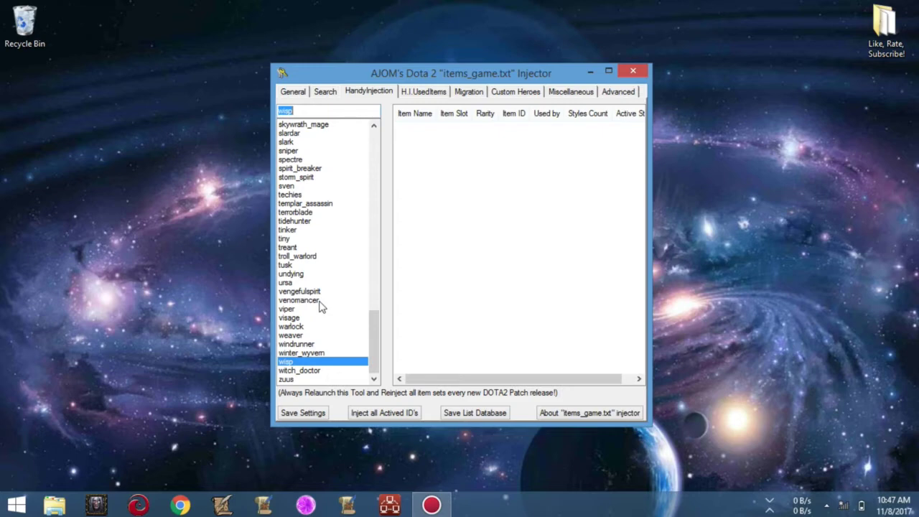
- Filter the hero list with 'd' and display dark_seer's items
{"action": "key", "text": "Home"}
{"action": "left_click_drag", "start_coordinate": [370, 154], "coordinate": [366, 348]}
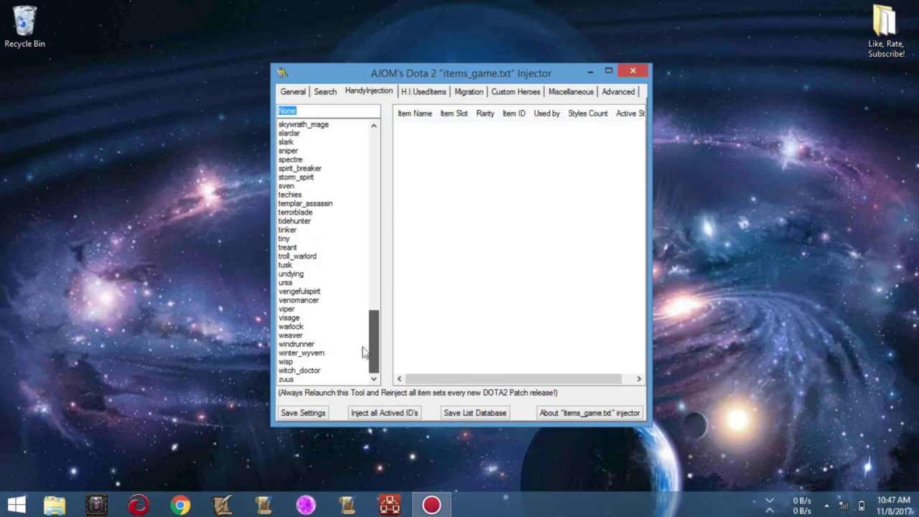
{"action": "left_click", "coordinate": [316, 360]}
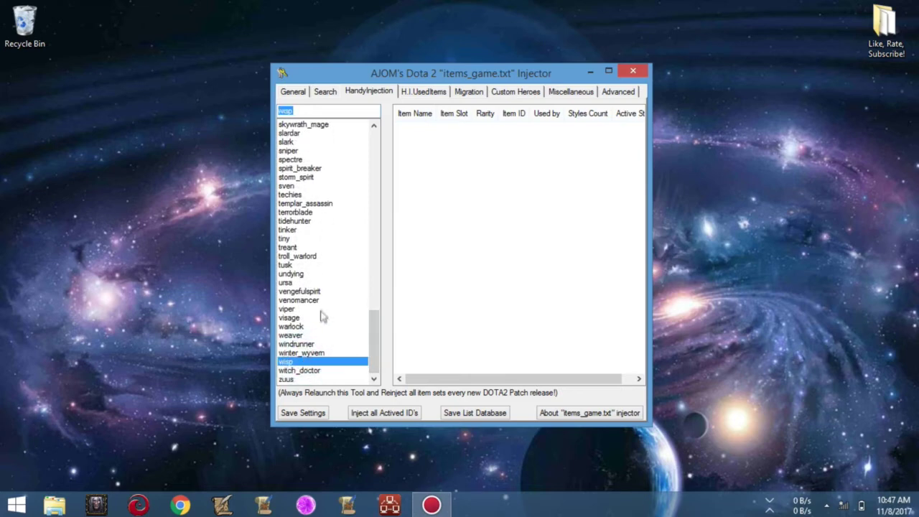
{"action": "left_click", "coordinate": [325, 276]}
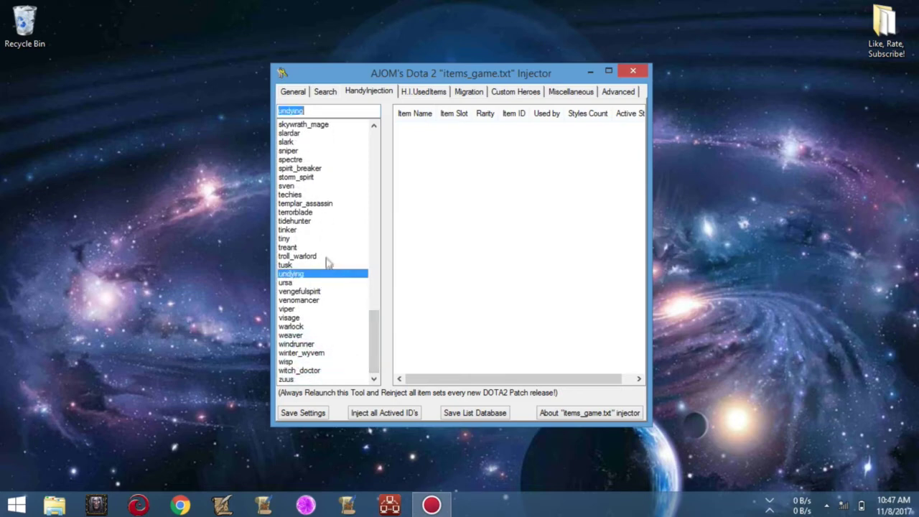
{"action": "type", "text": "d"}
{"action": "left_click", "coordinate": [307, 126]}
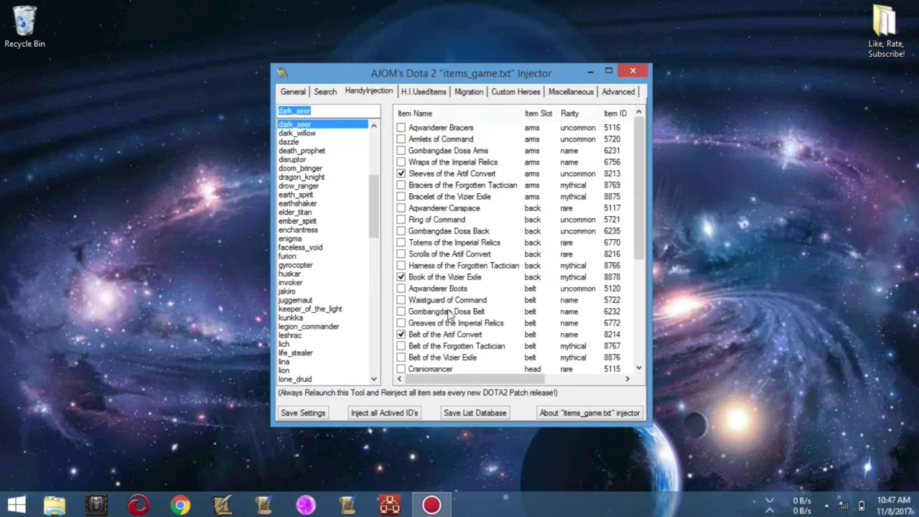
- Scroll dark_seer's items, check the H.I.UsedItems list, and return to HandyInjection
{"action": "left_click", "coordinate": [511, 287]}
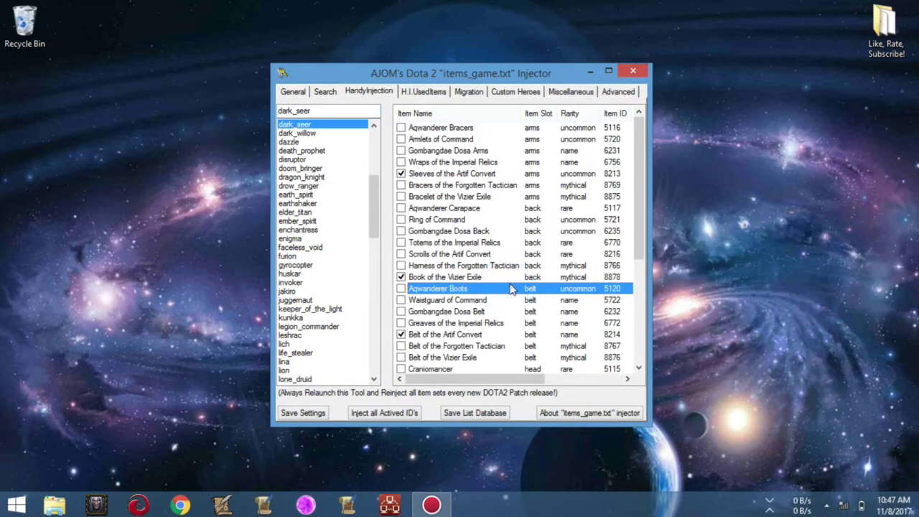
{"action": "scroll", "coordinate": [511, 288], "scroll_direction": "down", "scroll_amount": 5}
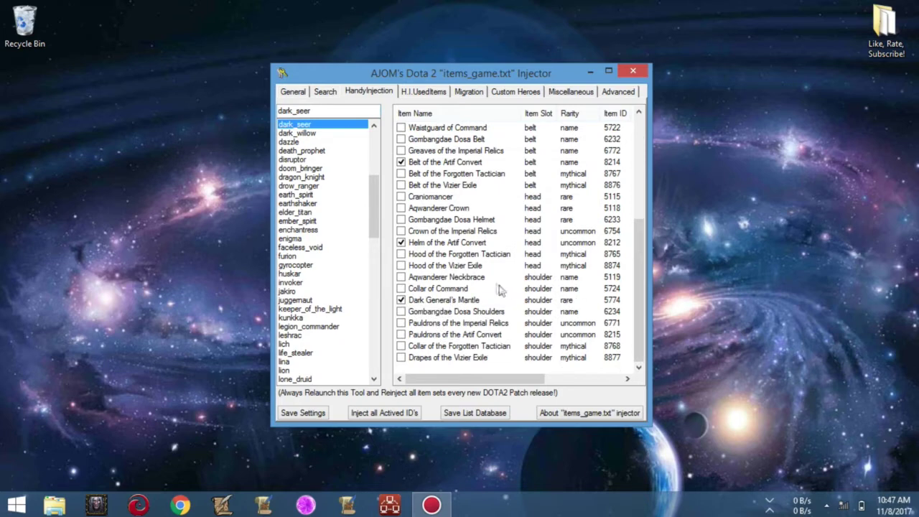
{"action": "left_click", "coordinate": [422, 92]}
{"action": "left_click_drag", "start_coordinate": [638, 124], "coordinate": [617, 344]}
{"action": "left_click", "coordinate": [372, 93]}
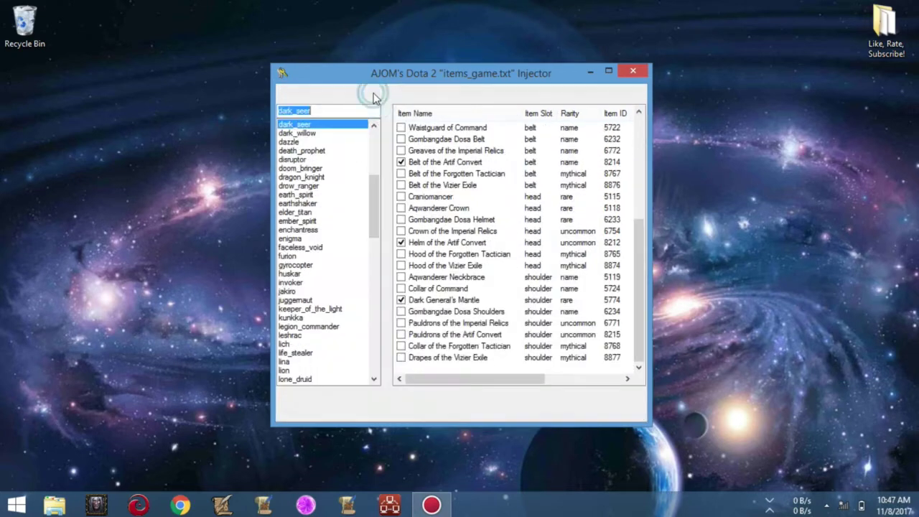
- Browse item sets for faceless_void, enigma, enchantress, dragon_knight and bloodseeker
{"action": "left_click", "coordinate": [321, 247]}
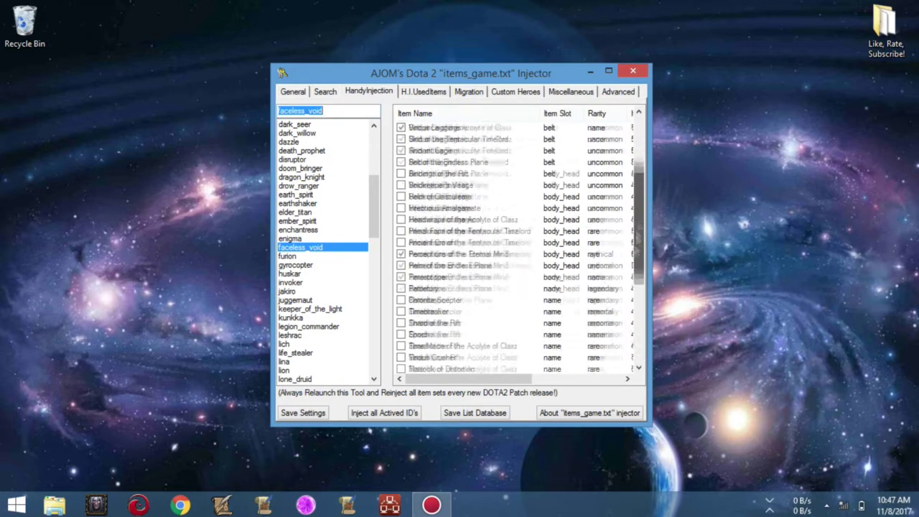
{"action": "left_click", "coordinate": [290, 239]}
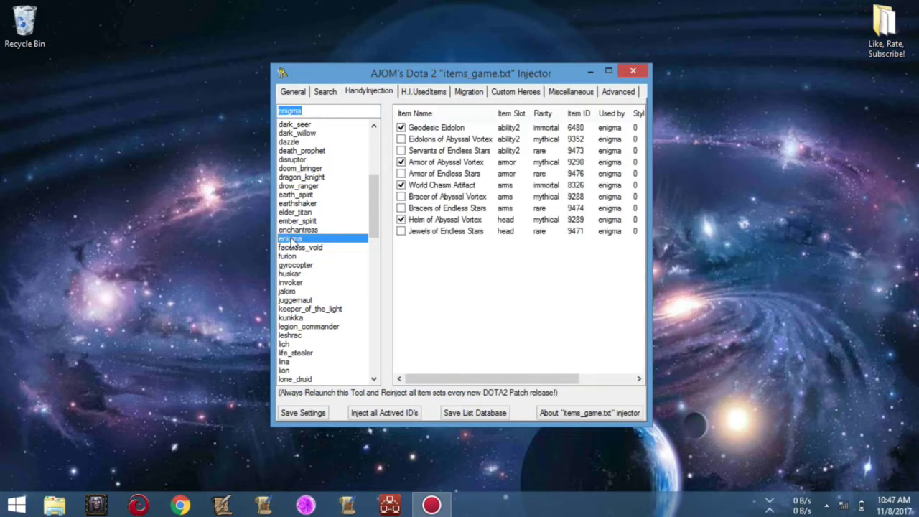
{"action": "left_click", "coordinate": [296, 230]}
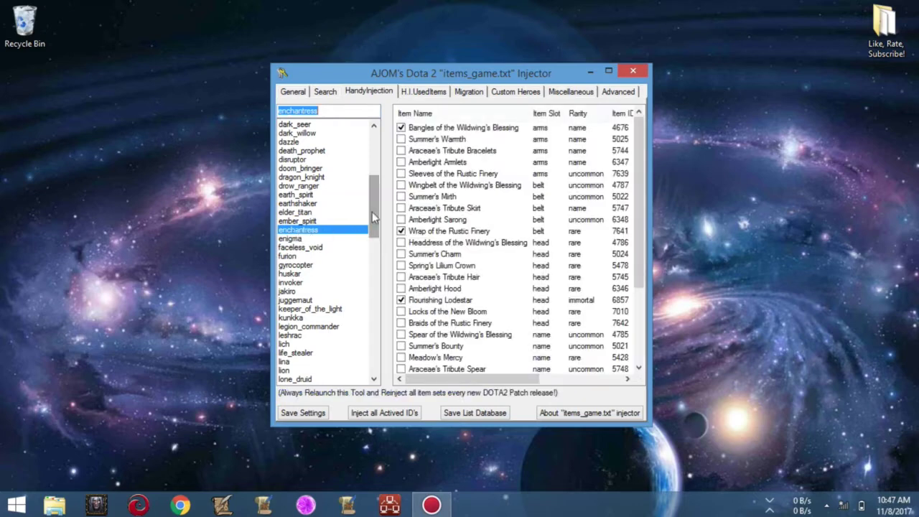
{"action": "left_click_drag", "start_coordinate": [373, 211], "coordinate": [384, 155]}
{"action": "scroll", "coordinate": [323, 266], "scroll_direction": "down", "scroll_amount": 5}
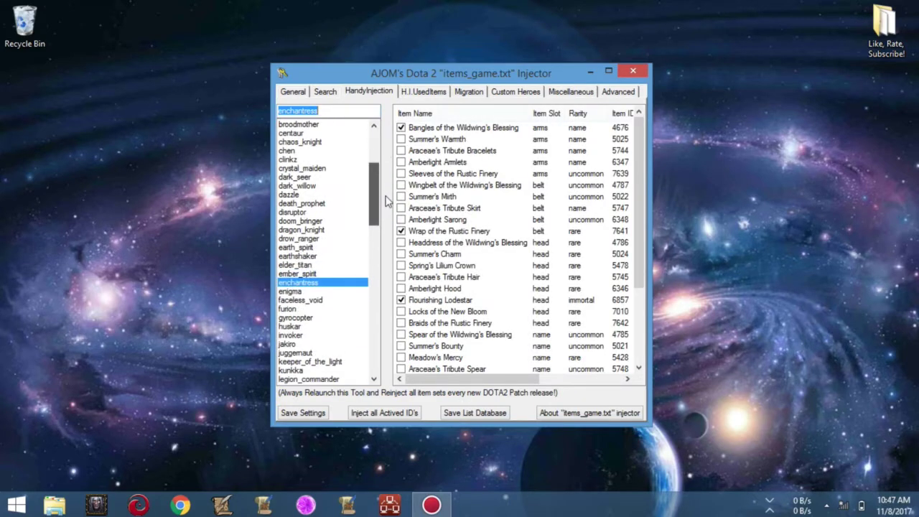
{"action": "left_click", "coordinate": [323, 236]}
{"action": "scroll", "coordinate": [323, 212], "scroll_direction": "up", "scroll_amount": 2}
{"action": "scroll", "coordinate": [323, 211], "scroll_direction": "up", "scroll_amount": 3}
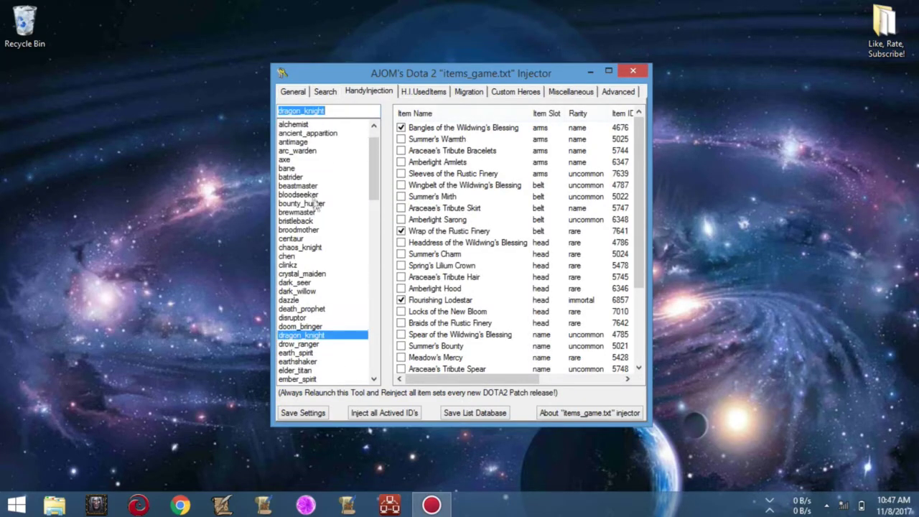
{"action": "left_click", "coordinate": [310, 194]}
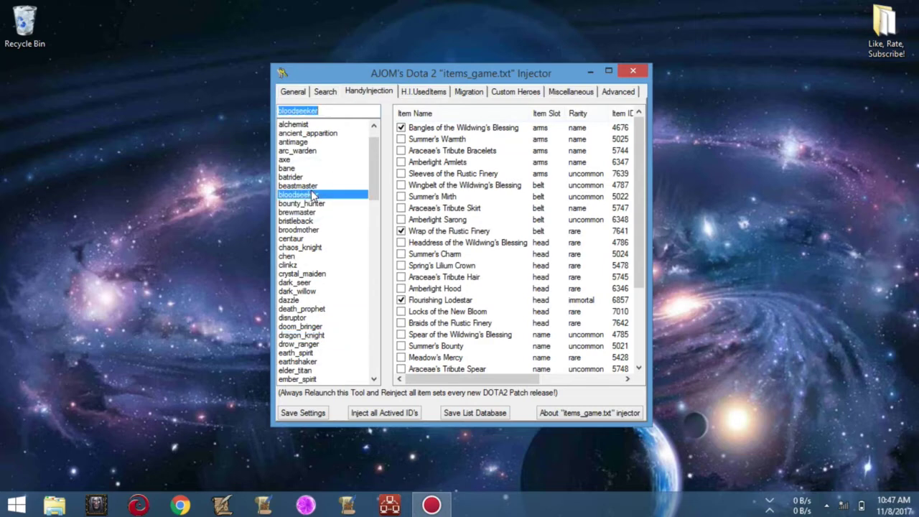
{"action": "scroll", "coordinate": [313, 195], "scroll_direction": "down", "scroll_amount": 20}
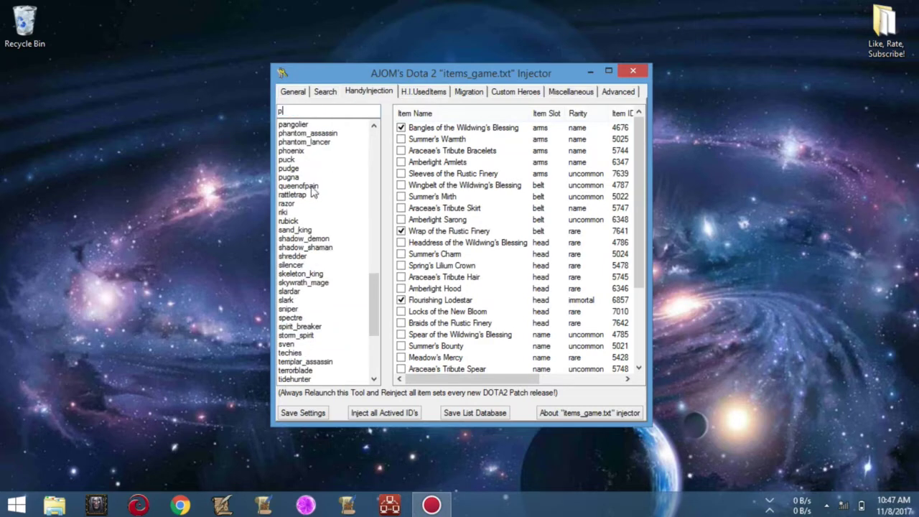
- Tick pangolier's Etienne's Revenge (offhand_weapon, 9208) and view H.I.UsedItems
{"action": "left_click", "coordinate": [300, 125]}
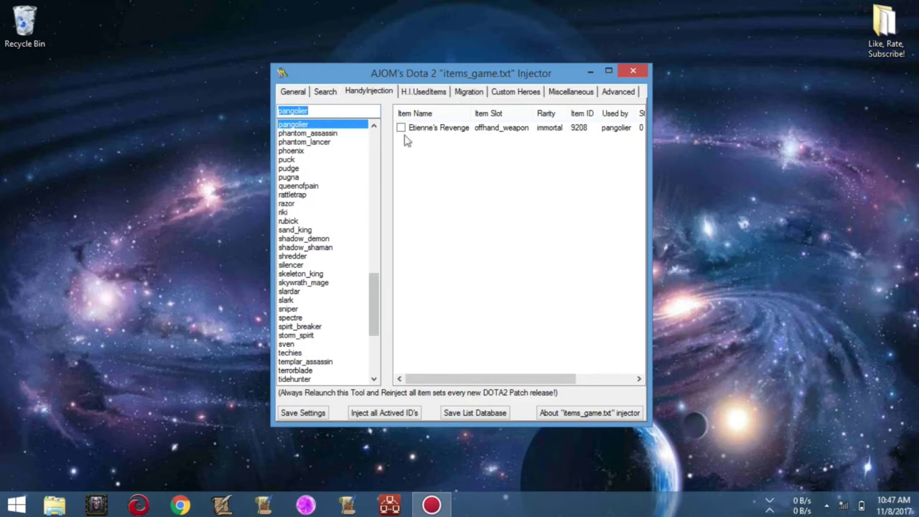
{"action": "left_click", "coordinate": [413, 92]}
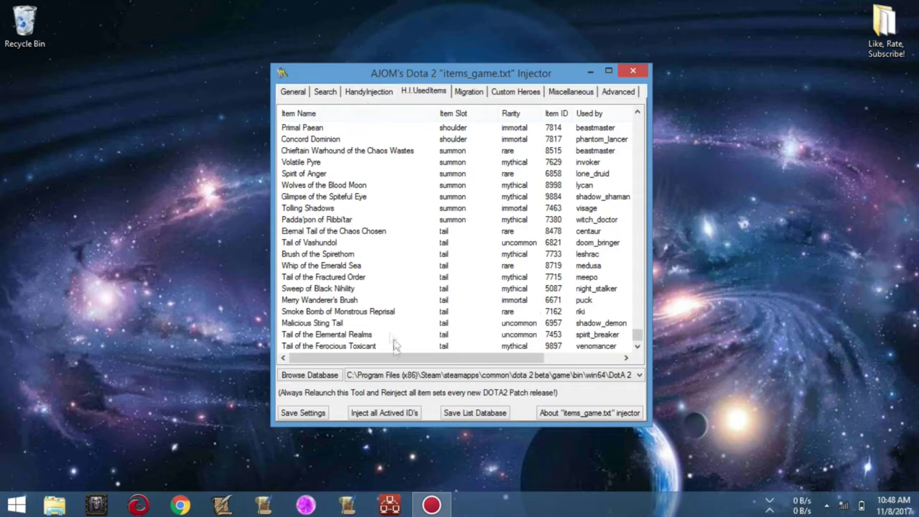
{"action": "left_click", "coordinate": [381, 93]}
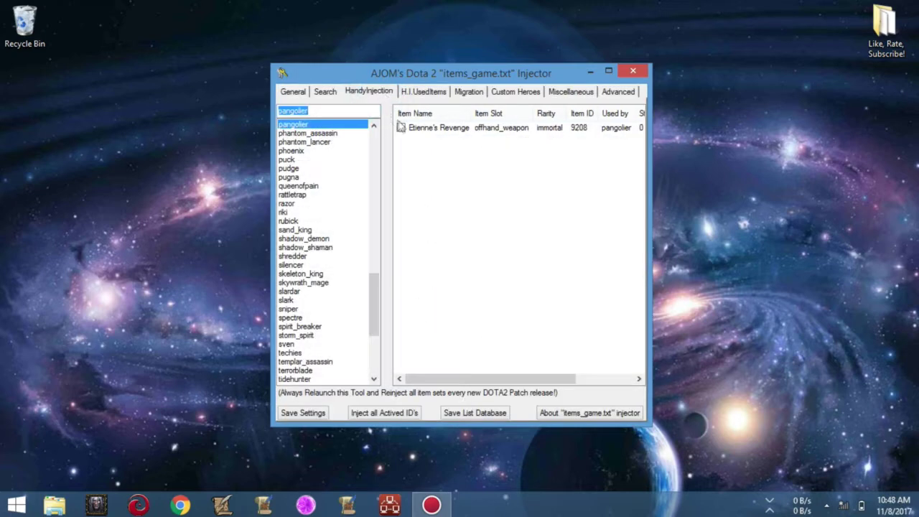
{"action": "left_click", "coordinate": [400, 127]}
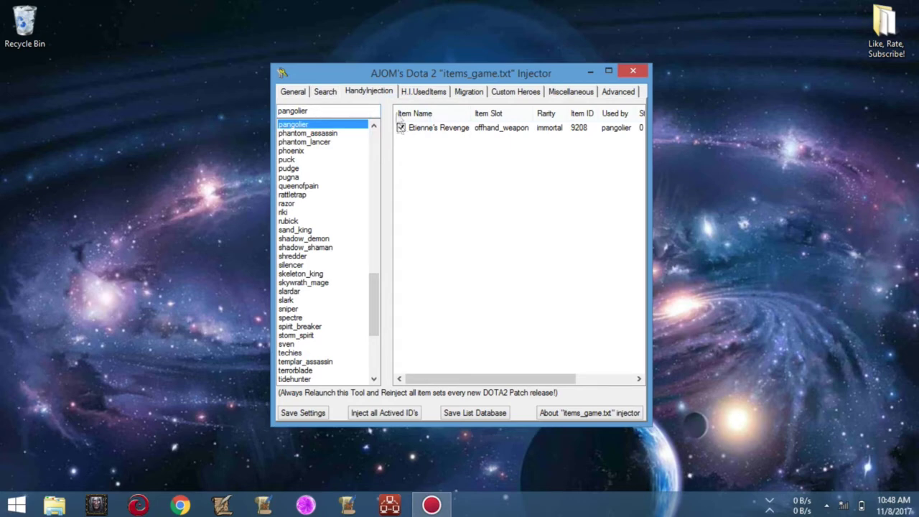
{"action": "left_click", "coordinate": [426, 93]}
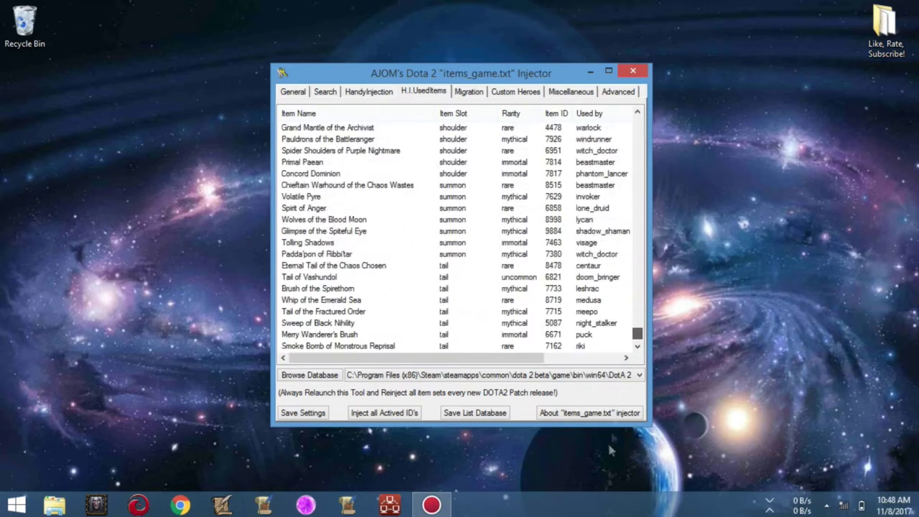
- Locate and select pangolier's Etienne's Revenge (offhand_weapon, immortal, 9208) entry in H.I.UsedItems
{"action": "left_click_drag", "start_coordinate": [641, 125], "coordinate": [655, 249]}
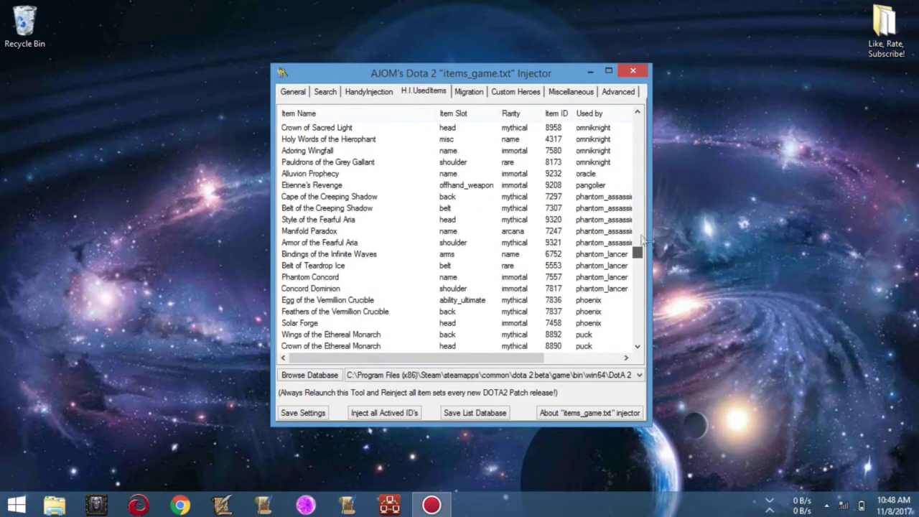
{"action": "left_click", "coordinate": [605, 186]}
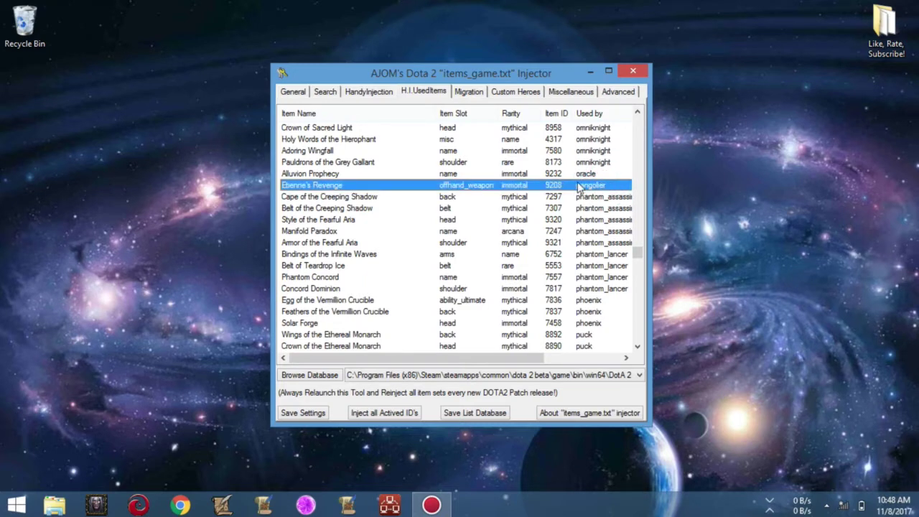